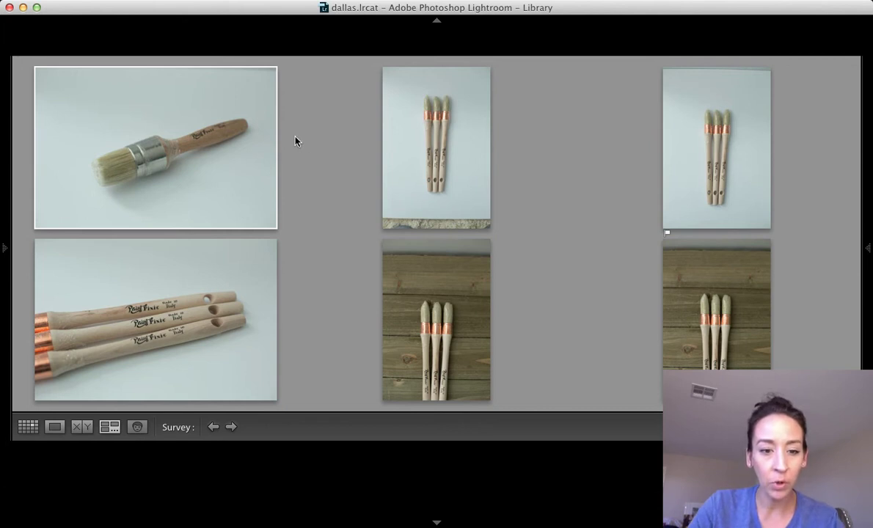
- Survey the five wood-background bristle close-ups side by side with N
mouse_move(271, 320)
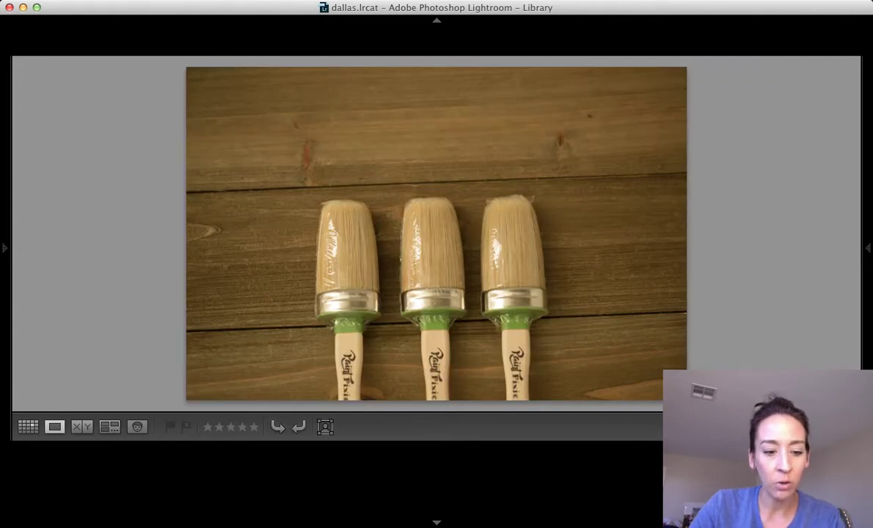
key(n)
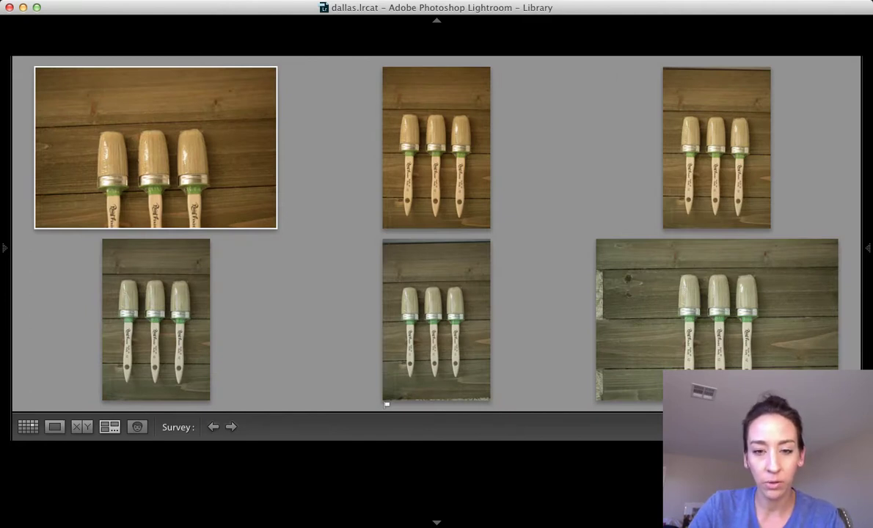
mouse_move(438, 377)
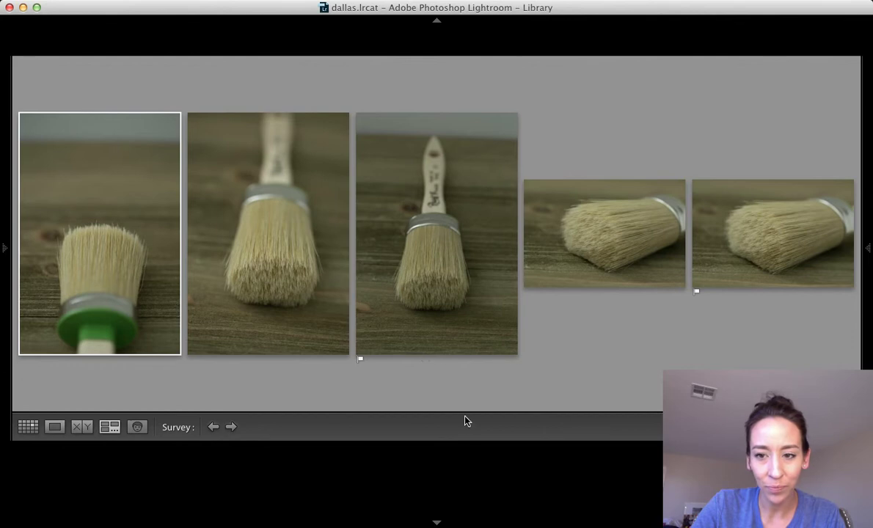
- Inspect the third bristle photo at 1:1 zoom, then return to the Survey comparison
double_click(463, 277)
click(449, 300)
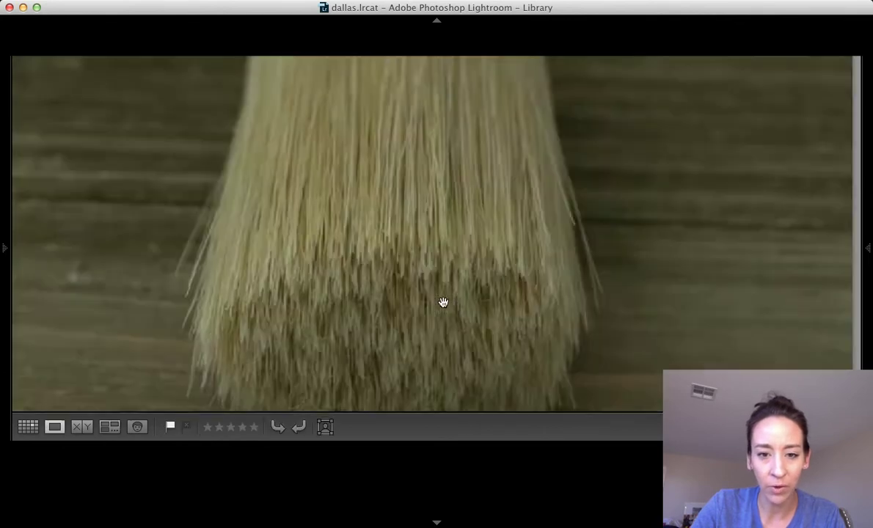
mouse_move(443, 303)
mouse_down()
mouse_move(446, 226)
mouse_move(433, 222)
mouse_move(425, 238)
mouse_up()
key(n)
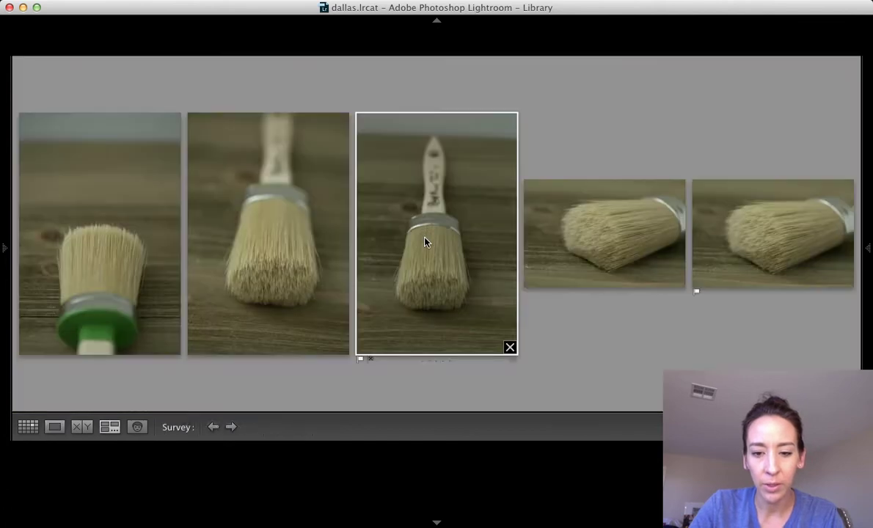
- Step past the handle close-up and survey the next five three-brush photos
key(Right)
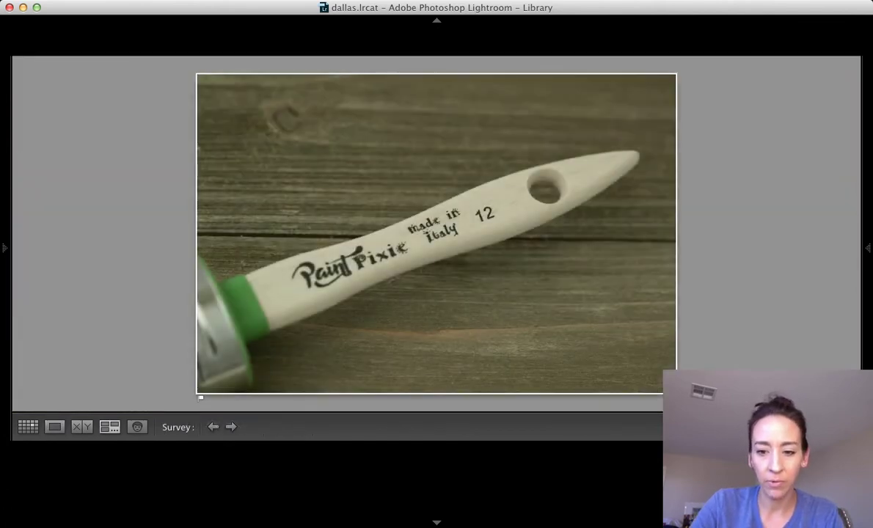
key(Right)
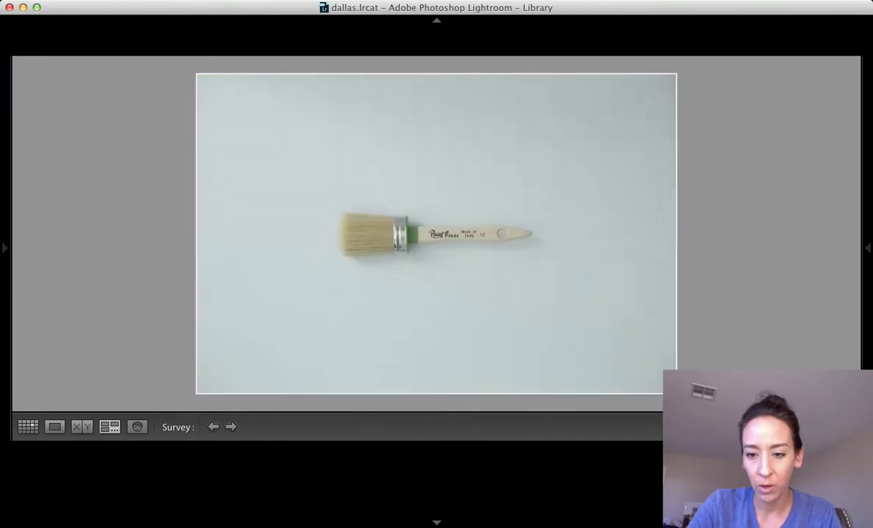
key(super+a)
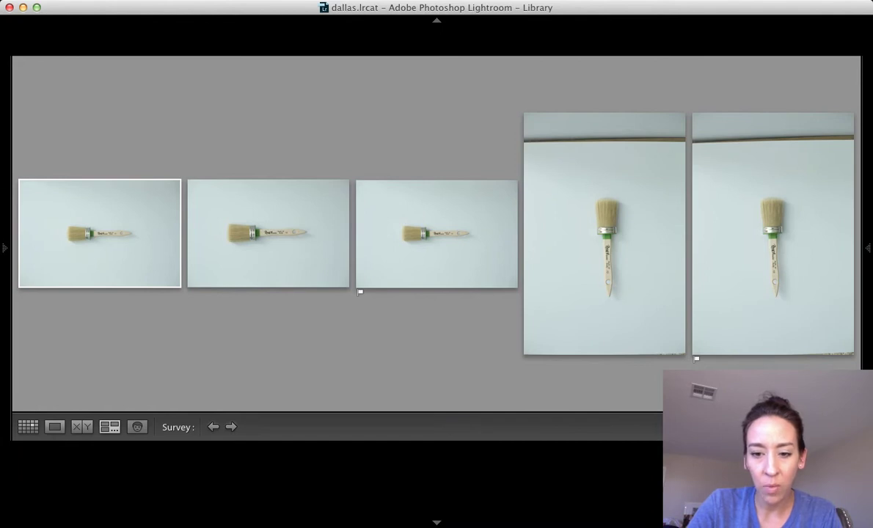
key(Right)
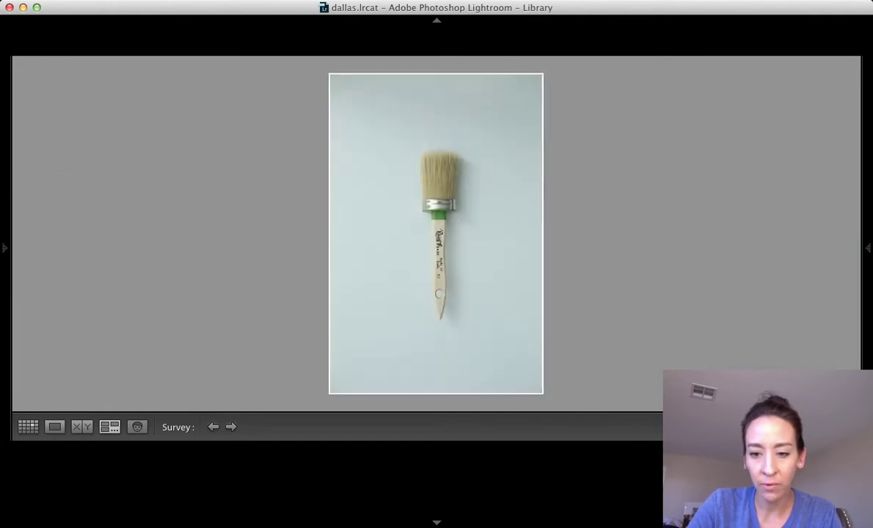
key(super+a)
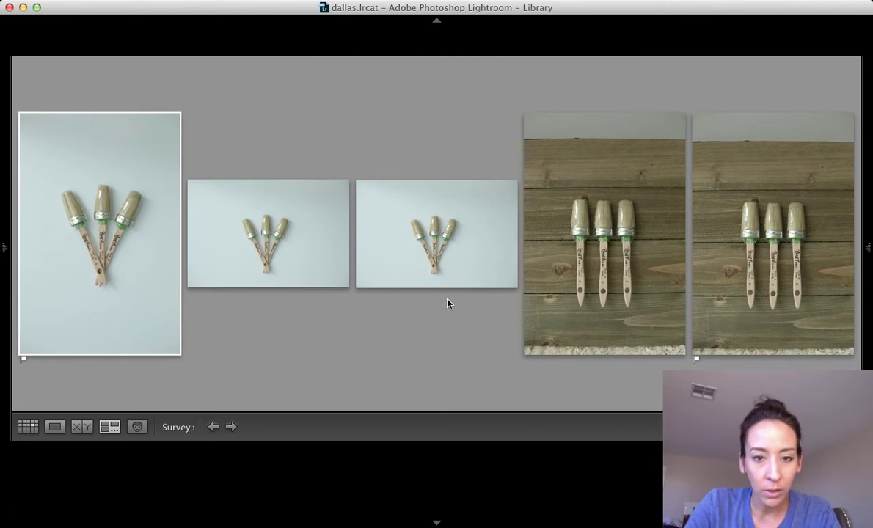
- Bring the wood-background copper-banded brush shots into the Survey comparison
click(440, 264)
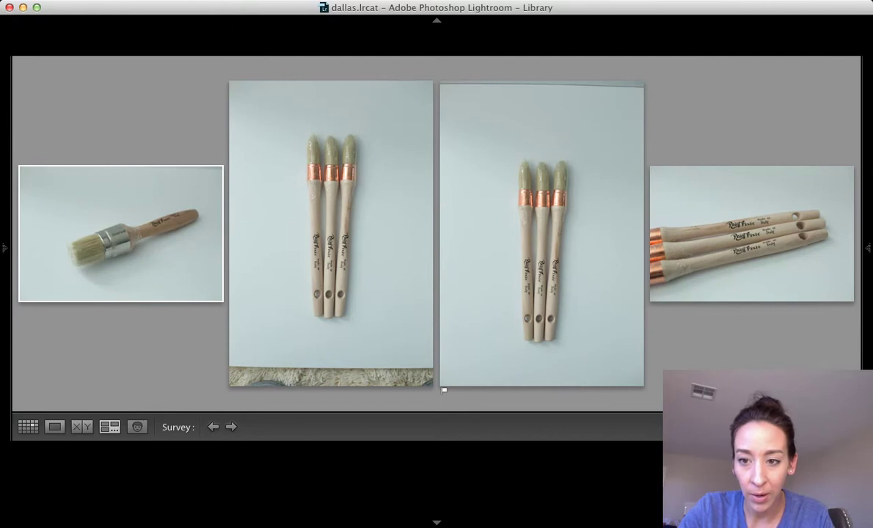
click(751, 233)
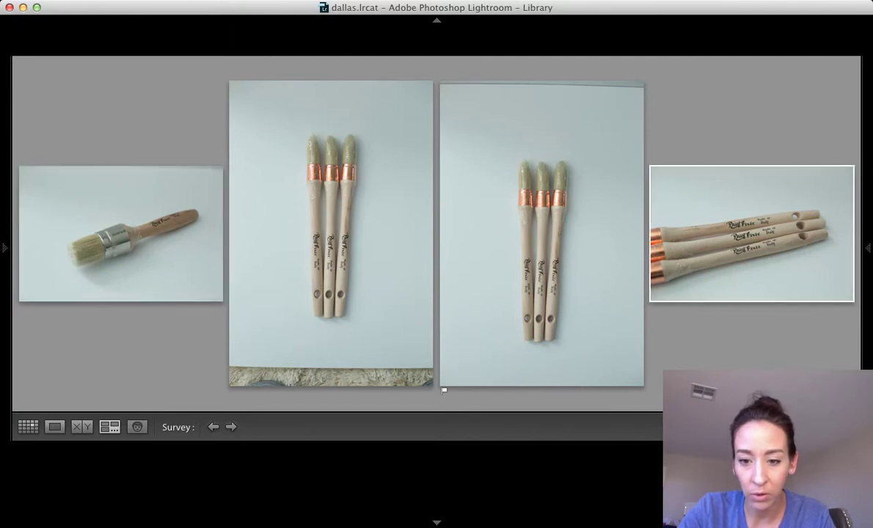
key(super+shift+d)
key(shift+Right)
key(shift+Right)
key(shift+Right)
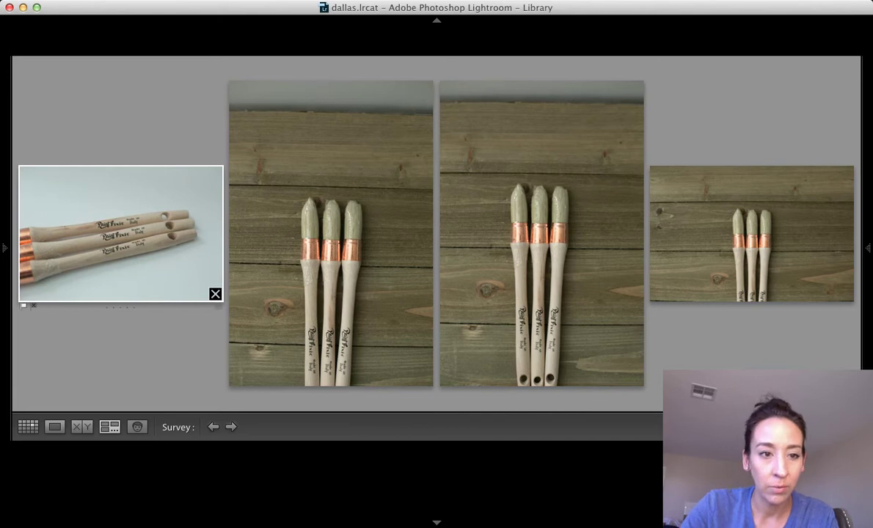
- Zoom on the Paint Pixie lettering across the shots, then survey the next five lineups
key(z)
key(Right)
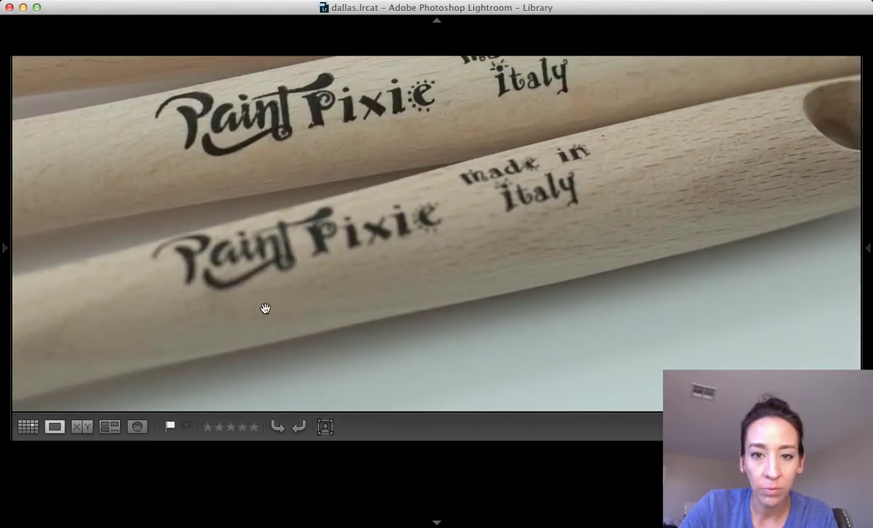
key(Right)
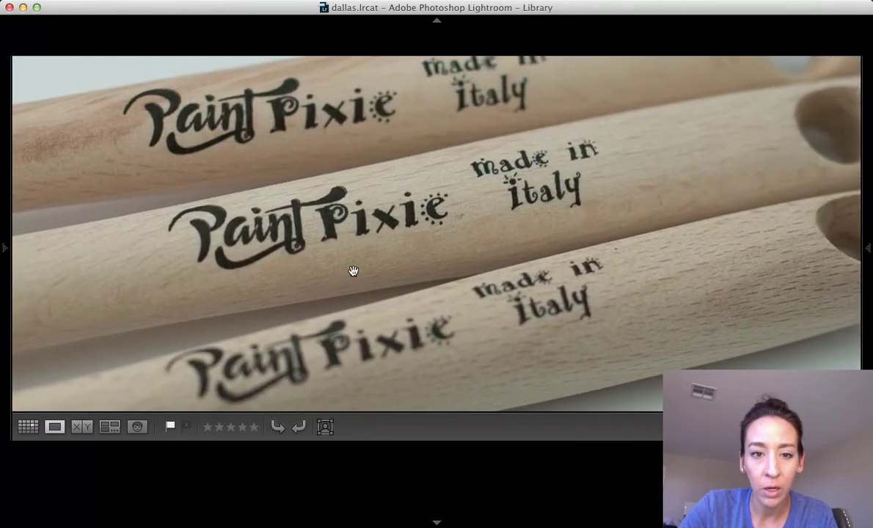
key(n)
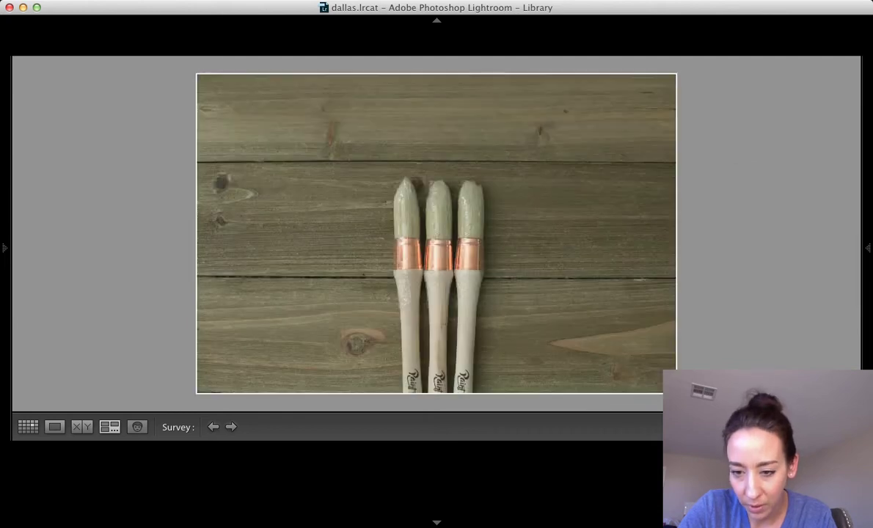
key(n)
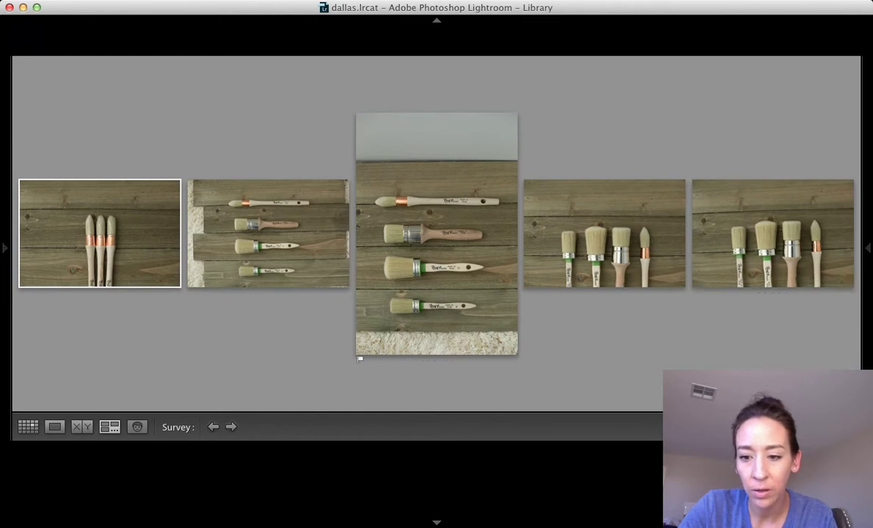
- Survey the five round-brush close-ups, three angled side shots and two end-on views
click(772, 233)
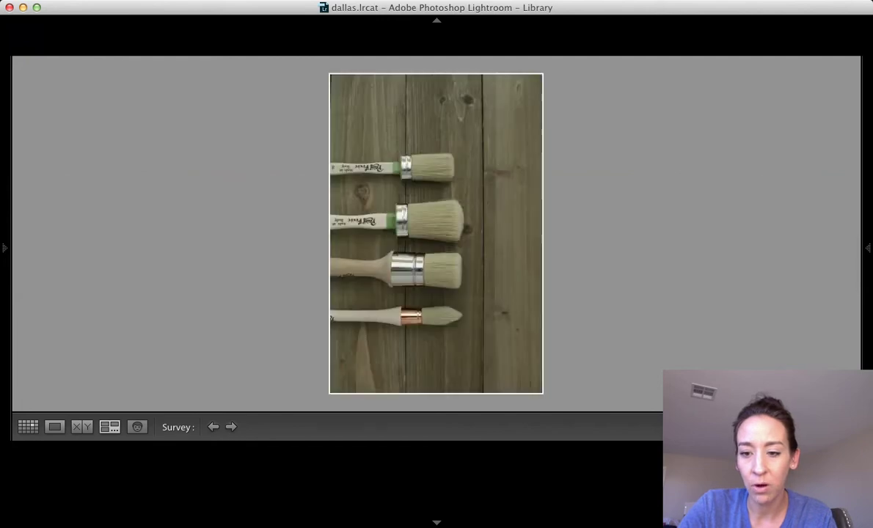
key(super+a)
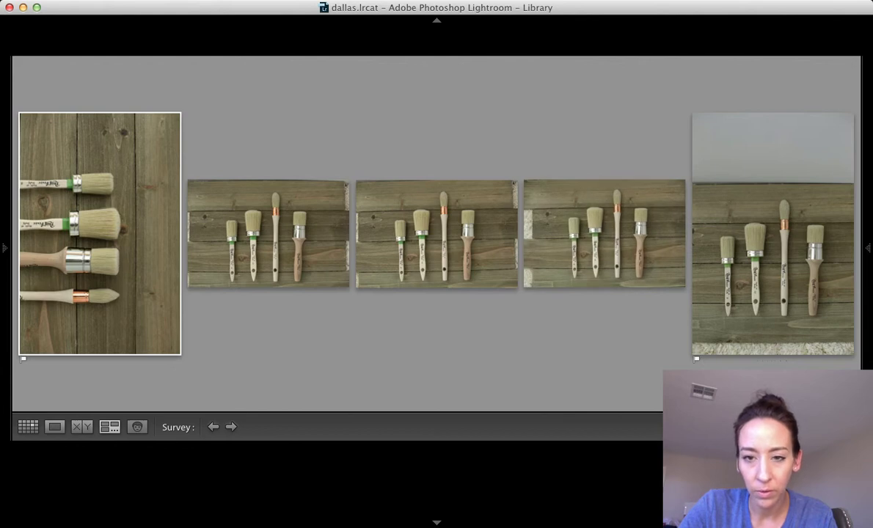
click(547, 285)
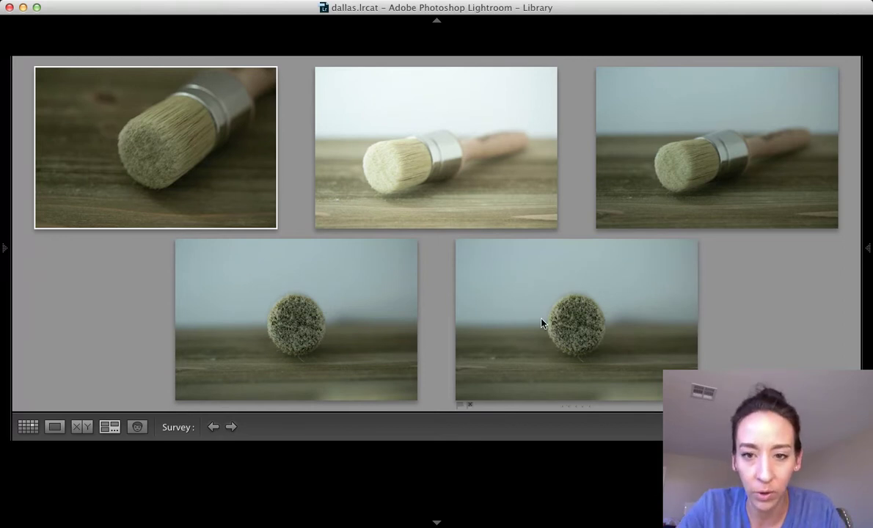
- View the end-on brush photo alone, then return and advance to the next photo
mouse_move(469, 203)
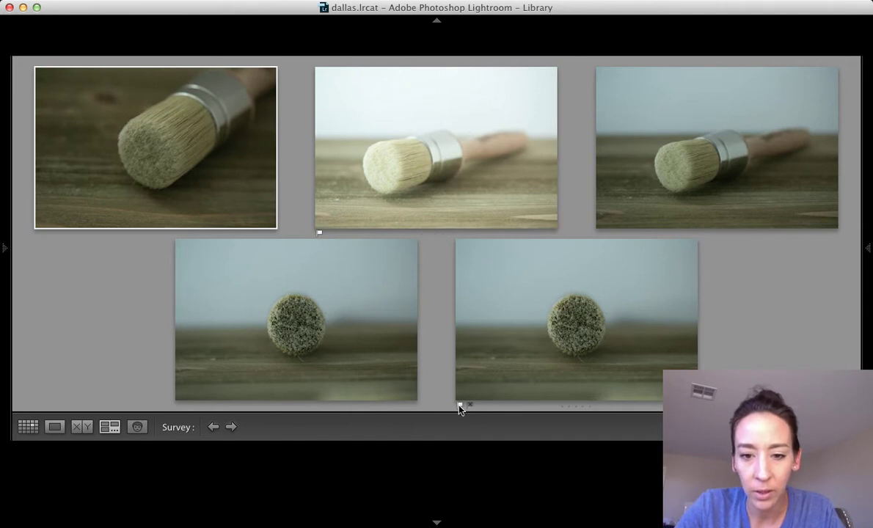
click(576, 319)
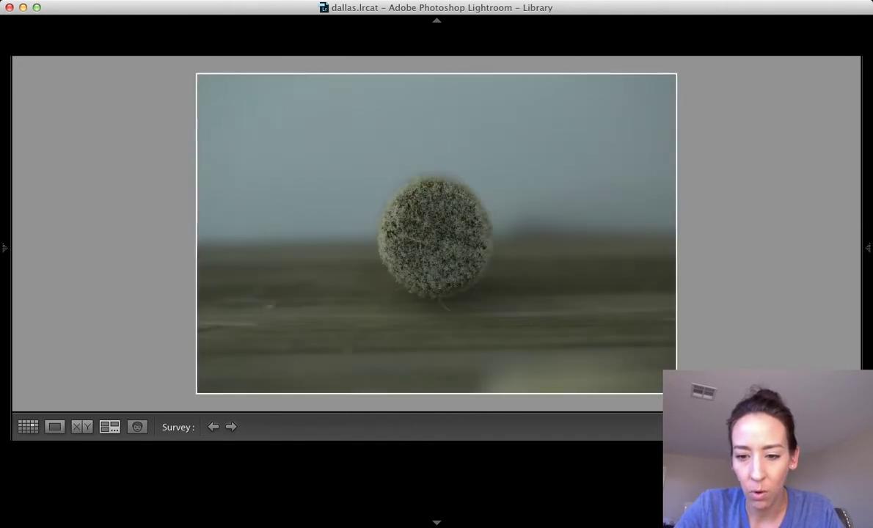
key(ctrl+z)
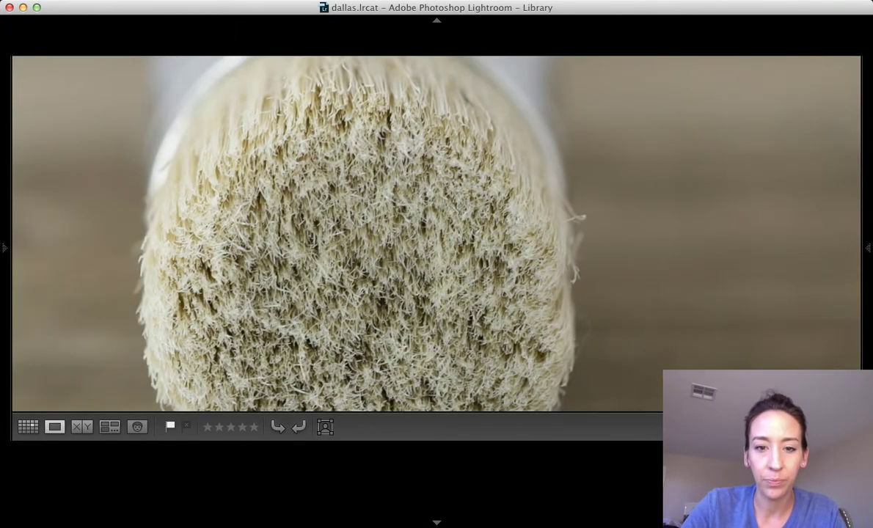
key(Right)
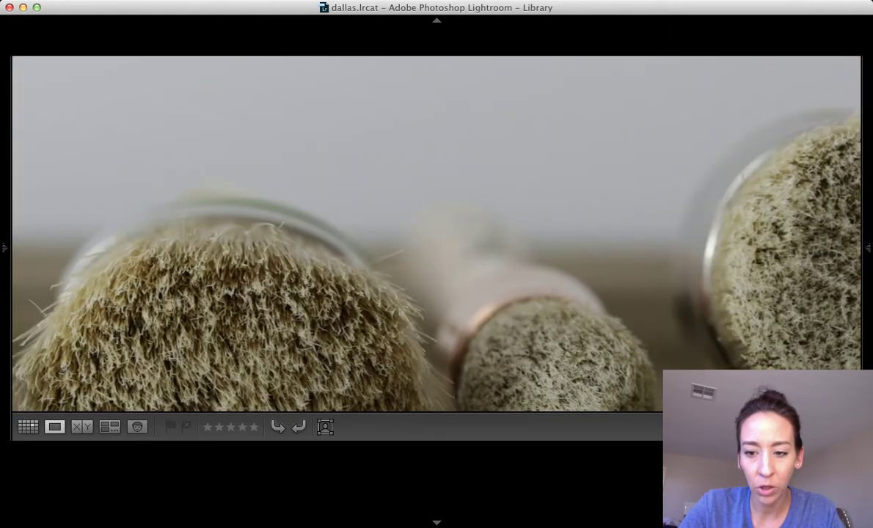
- Survey the three low-angle brush shots and flag the middle one as a pick
key(n)
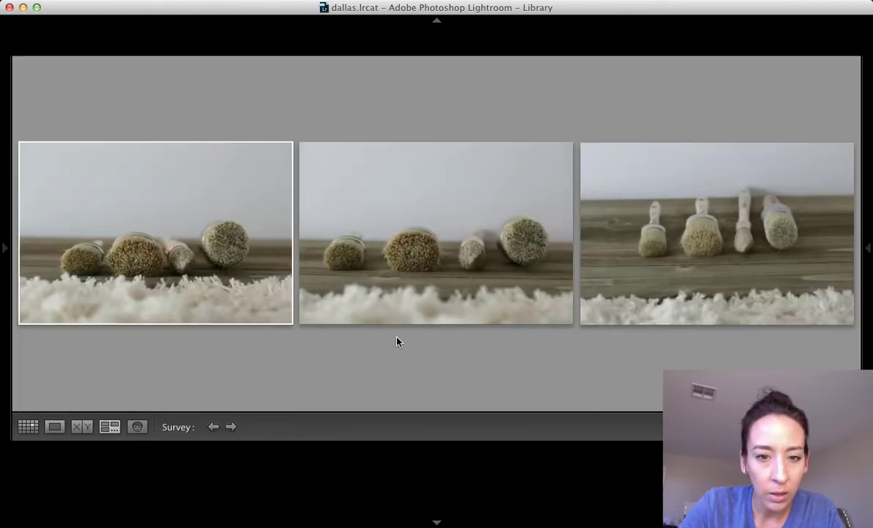
click(304, 328)
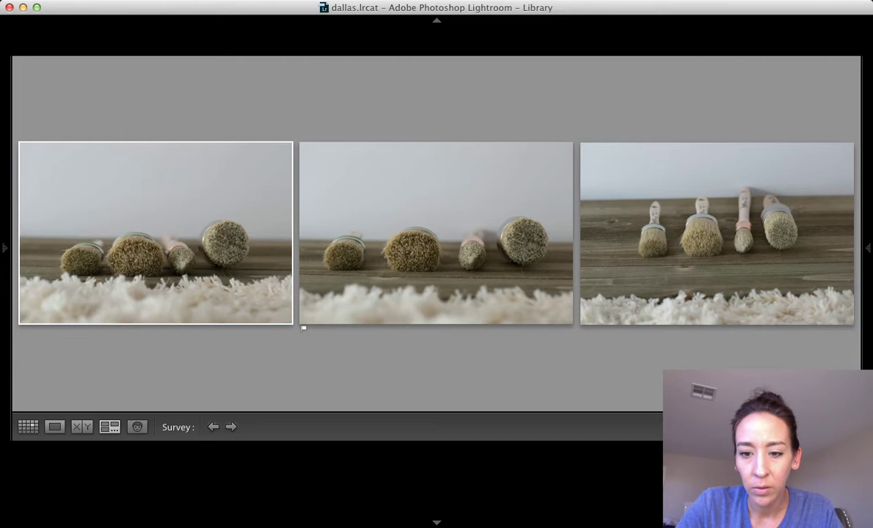
key(Right)
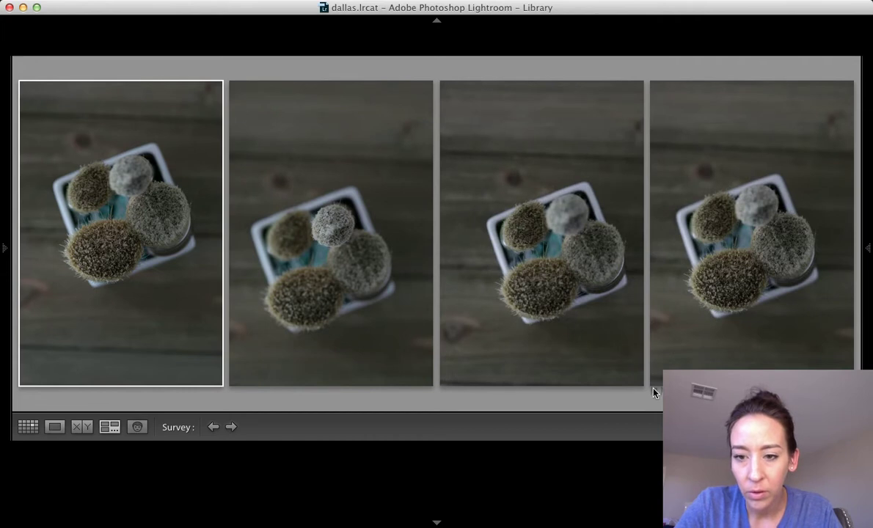
- Flag the two best fabric-pocket brush shots as picks in Survey view
key(Right)
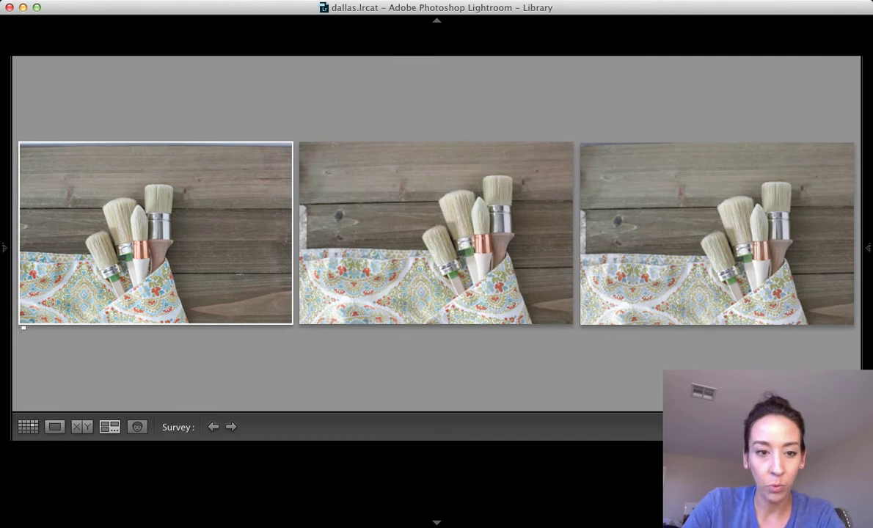
click(303, 329)
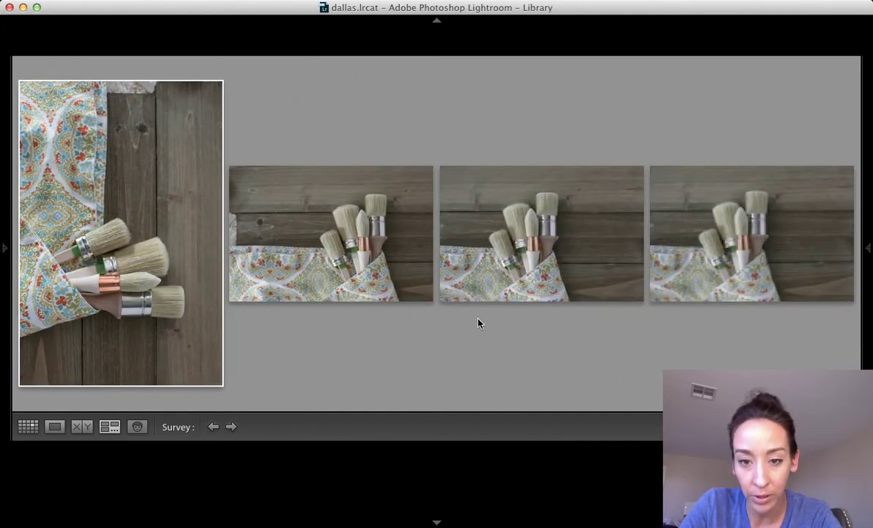
click(444, 306)
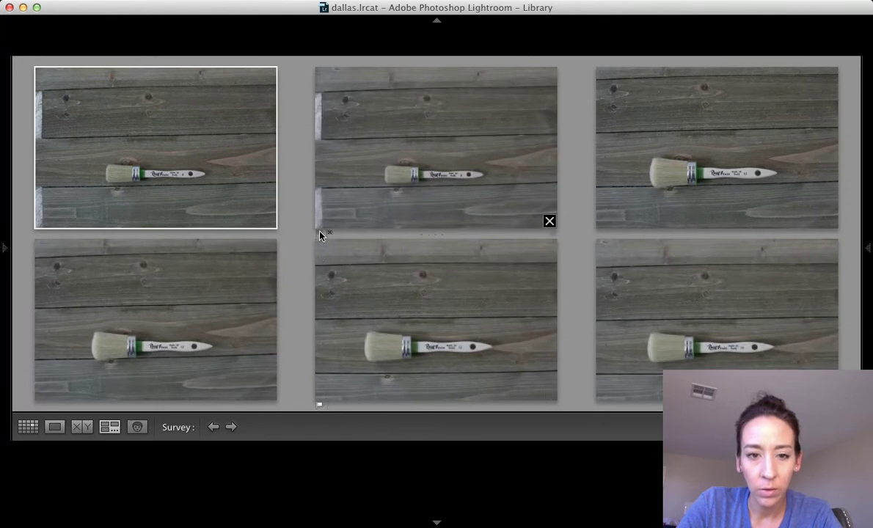
- Step through the brush-on-board shots, comparing them down to a three-photo set
key(Right)
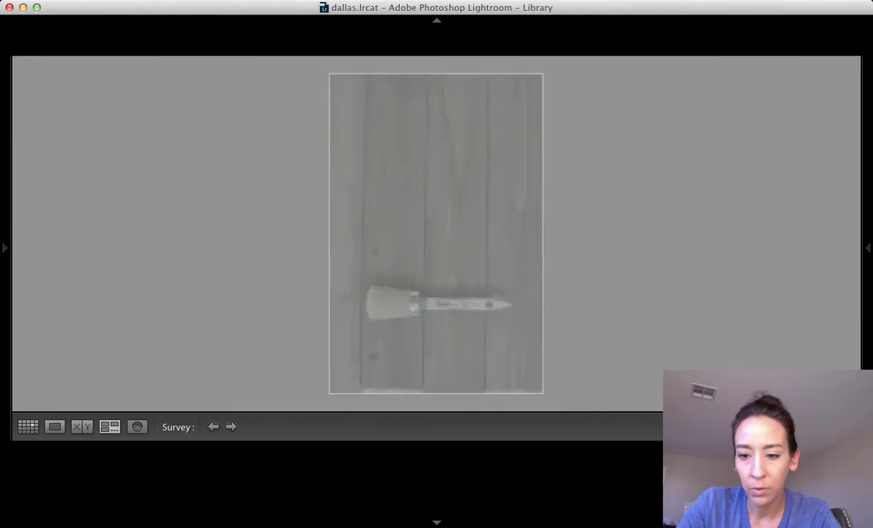
key(ctrl+z)
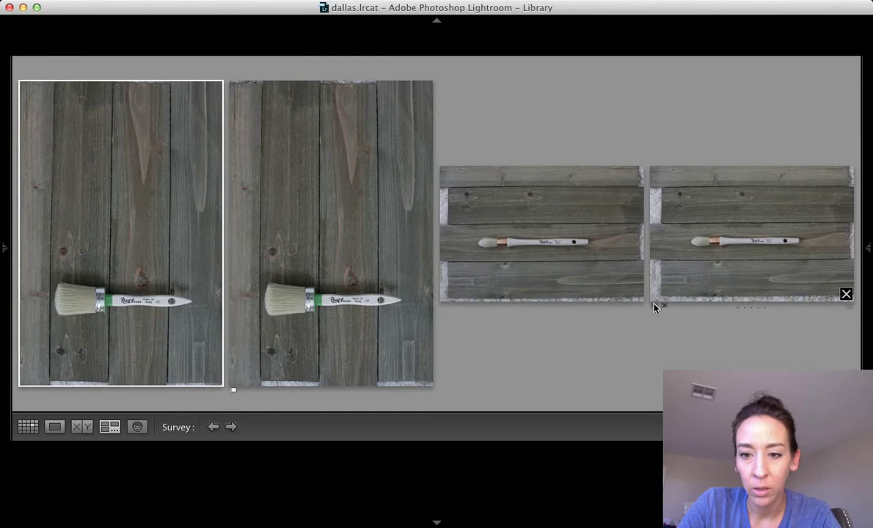
key(Right)
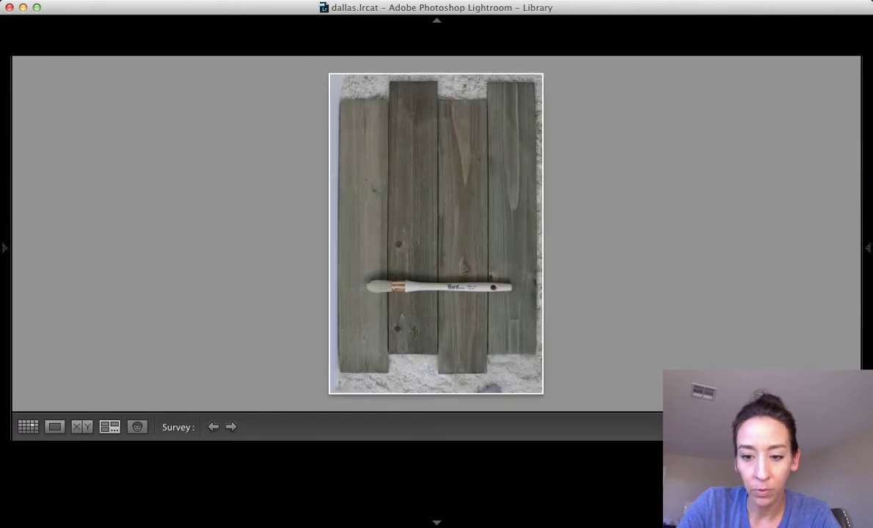
key(ctrl+a)
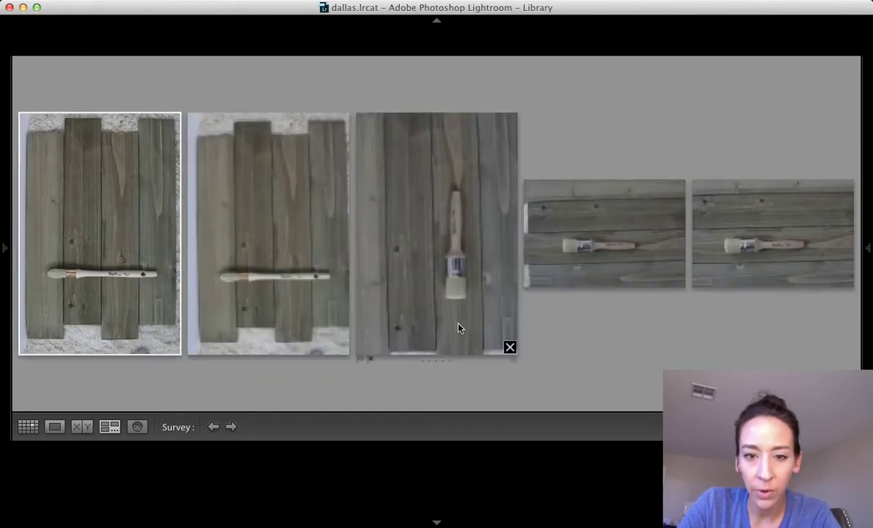
click(696, 284)
key(ctrl+d)
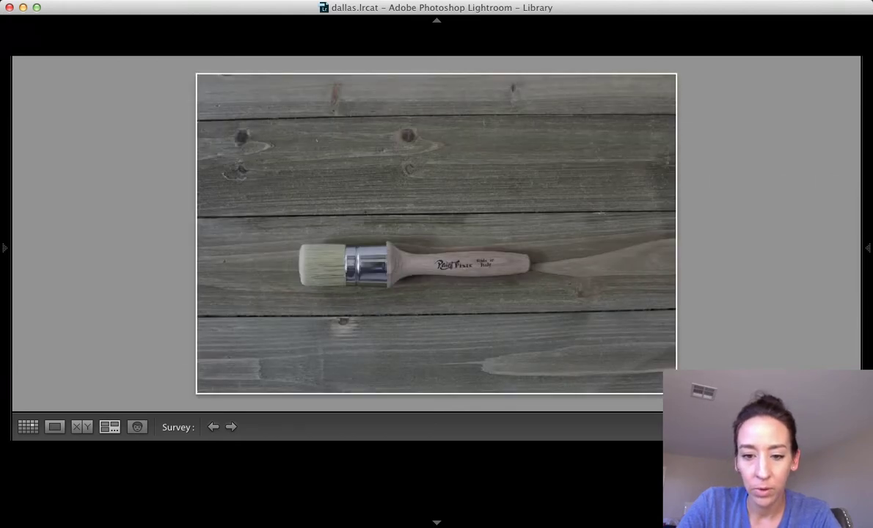
key(ctrl+z)
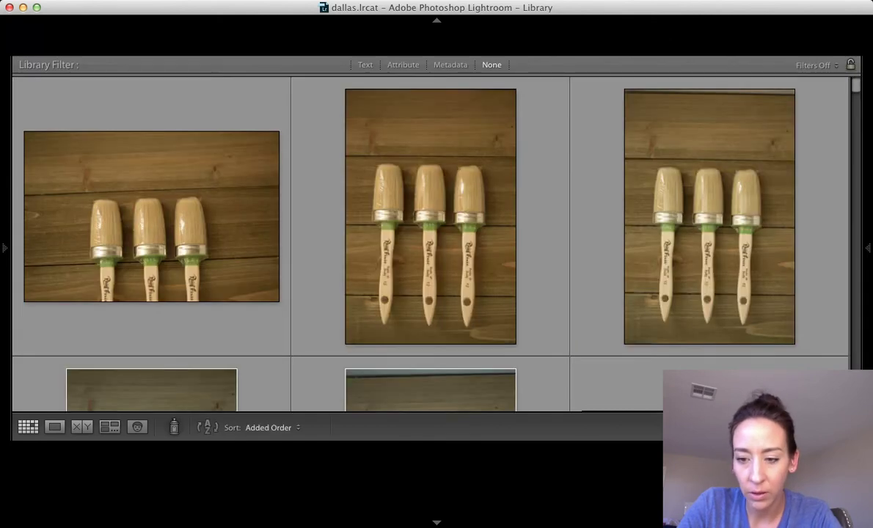
- Scroll to the brush video clips in the grid and preview one in Loupe
scroll(570, 370, up, 3)
scroll(571, 370, down, 3)
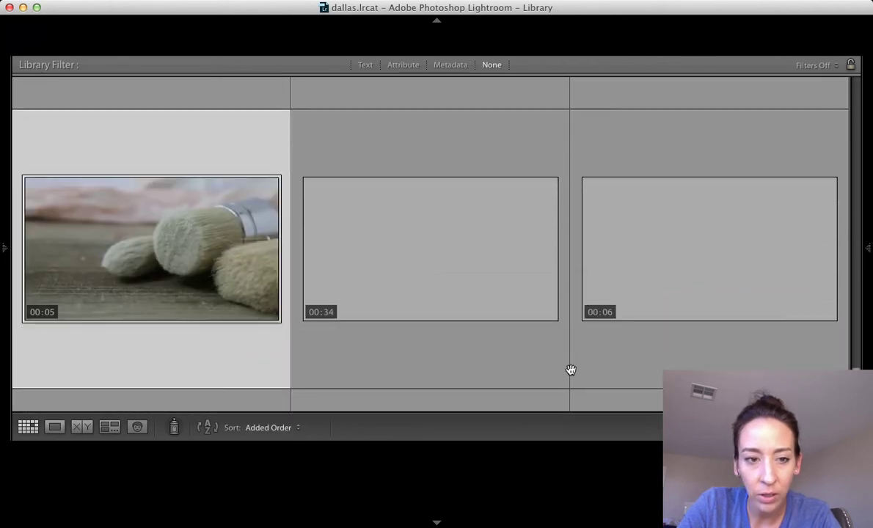
scroll(305, 267, down, 5)
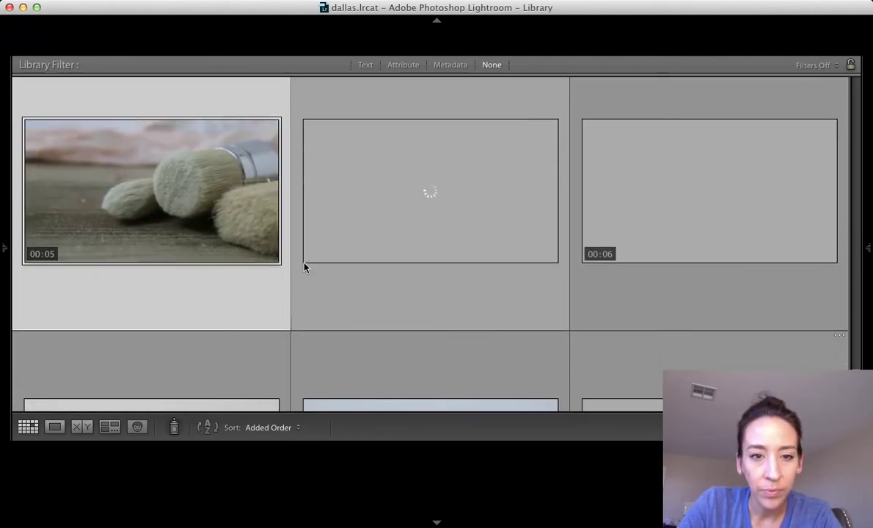
scroll(305, 267, down, 2)
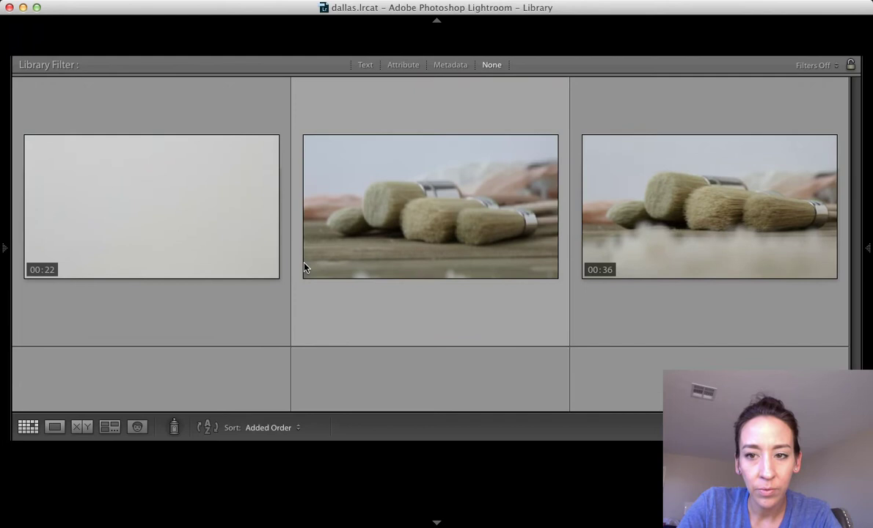
scroll(385, 225, up, 1)
double_click(385, 225)
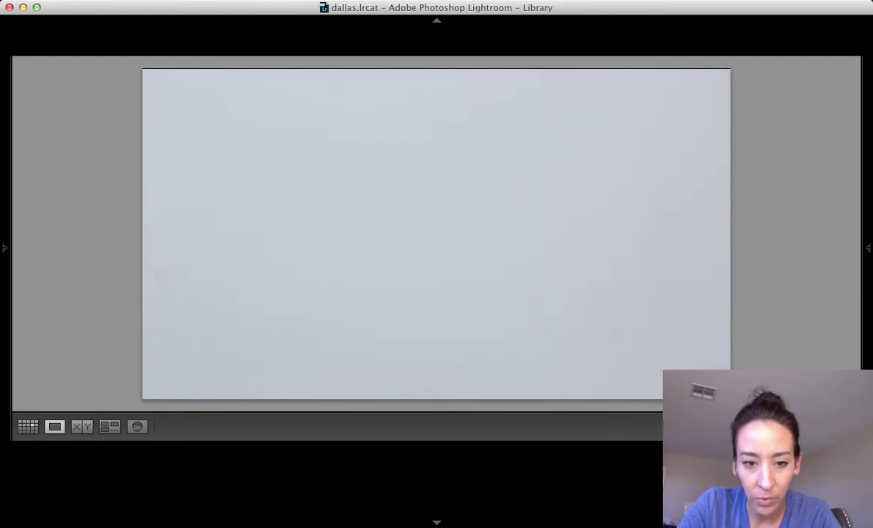
- Back in Grid, preview the Paint Pixie handle close-up clip in Loupe
key(g)
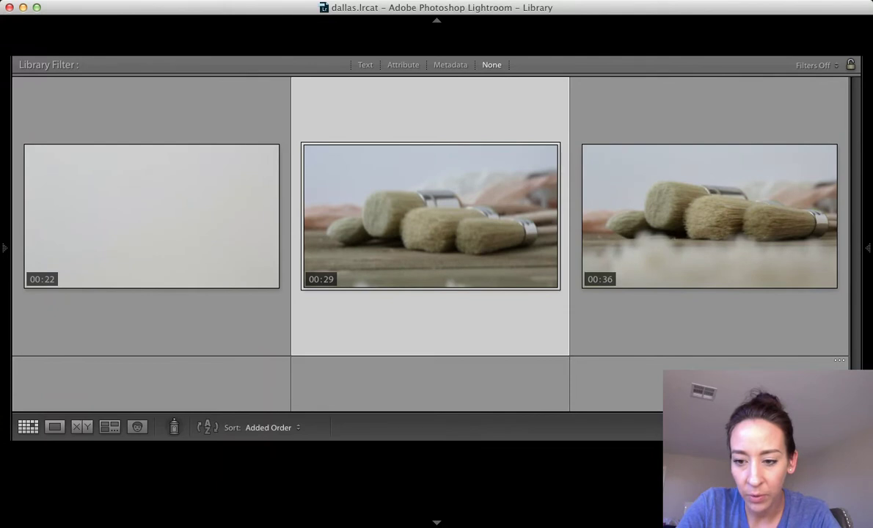
scroll(561, 272, down, 10)
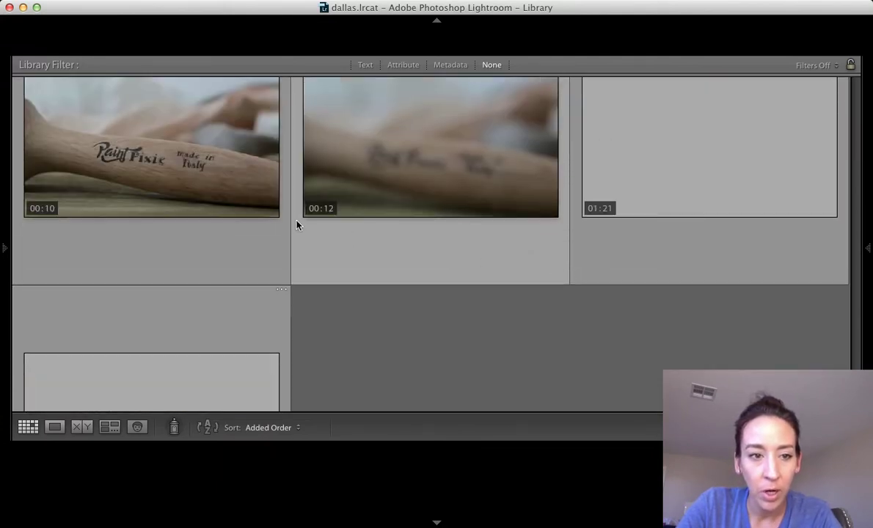
double_click(211, 161)
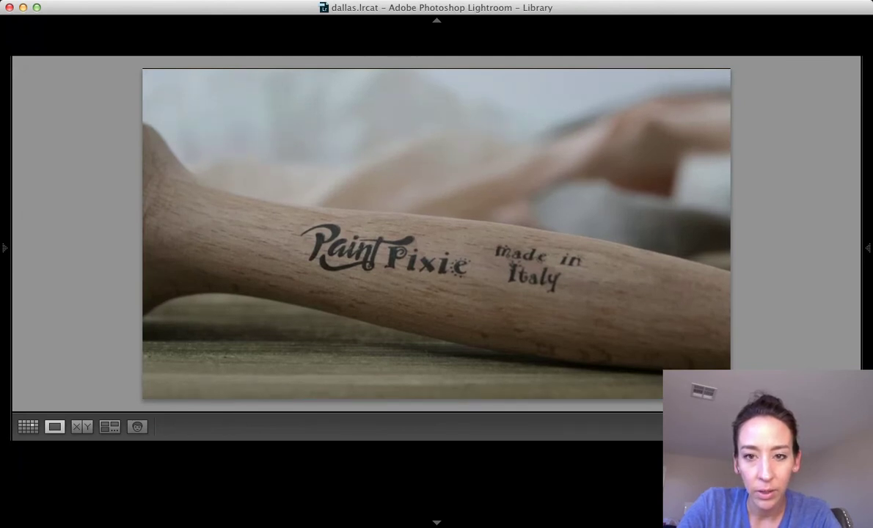
- Filter the Library grid to show only flagged picks
key(g)
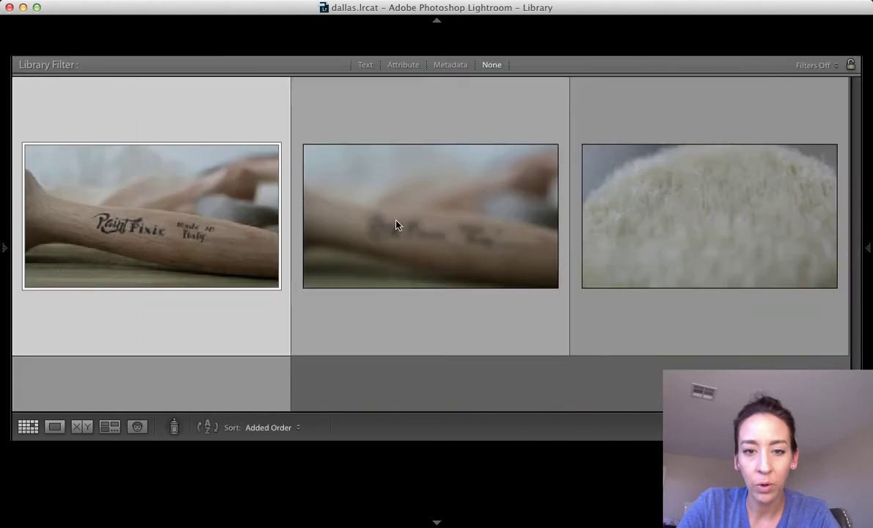
click(403, 65)
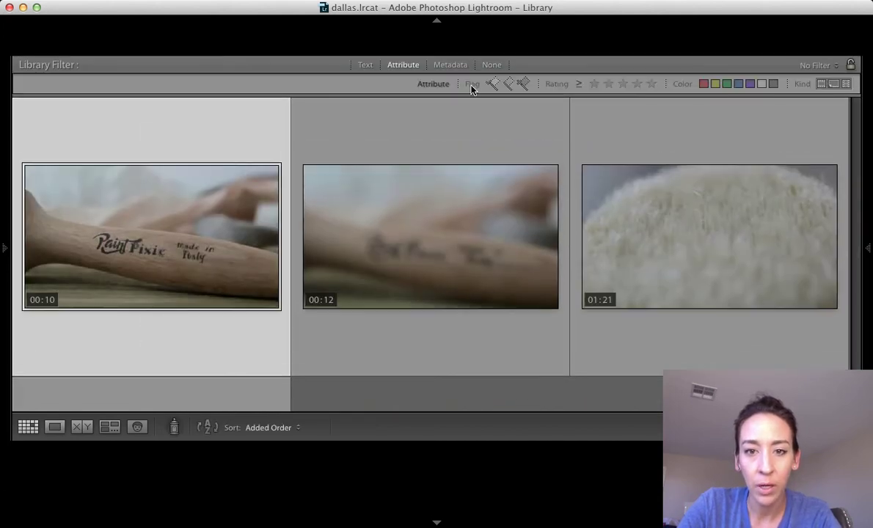
click(492, 84)
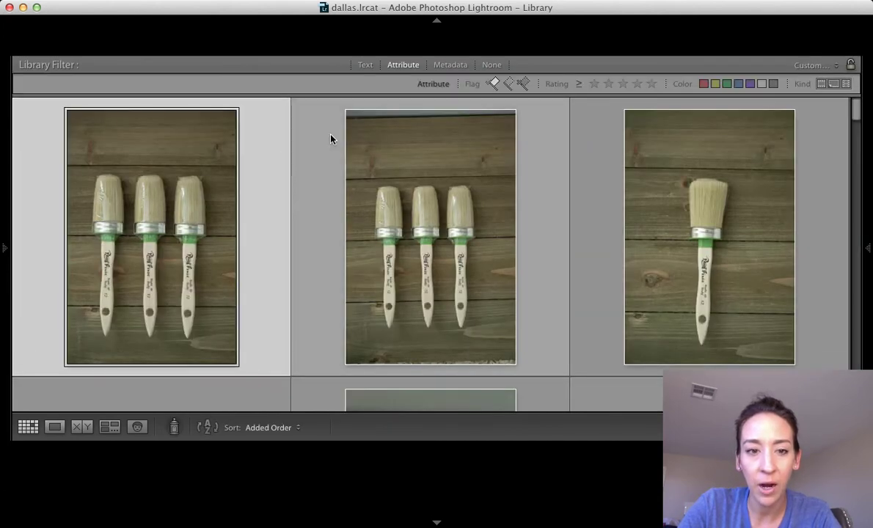
- Open the four-brush pale-fabric photo in Loupe view
scroll(330, 138, down, 10)
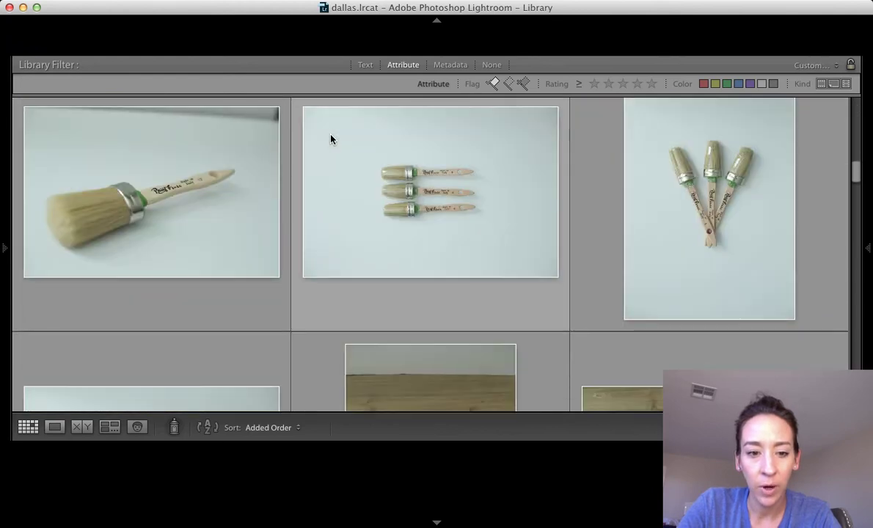
scroll(330, 139, down, 10)
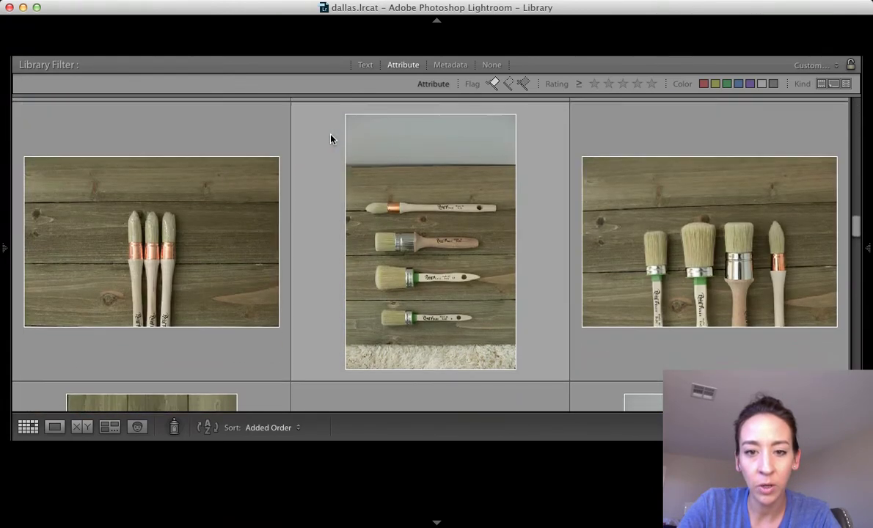
scroll(330, 139, down, 10)
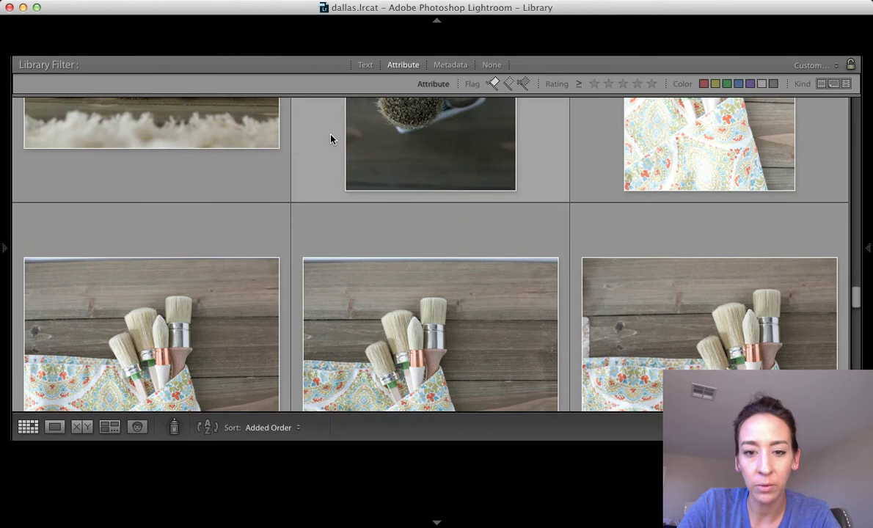
scroll(330, 138, down, 8)
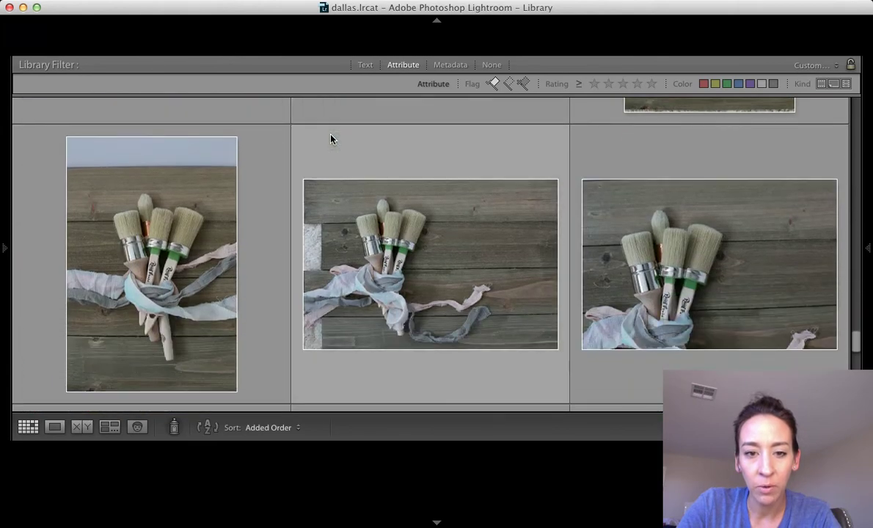
double_click(626, 214)
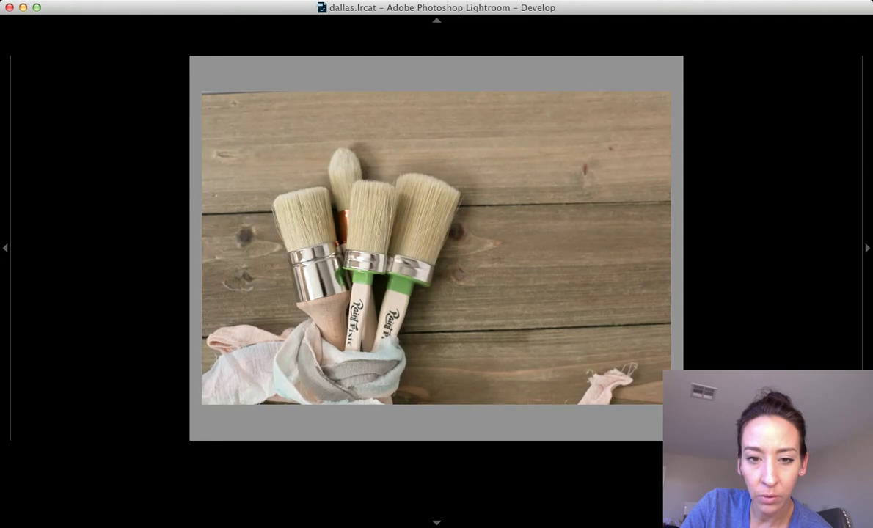
- Apply a straightening crop with the R tool, checking alignment with the grid overlay
key(r)
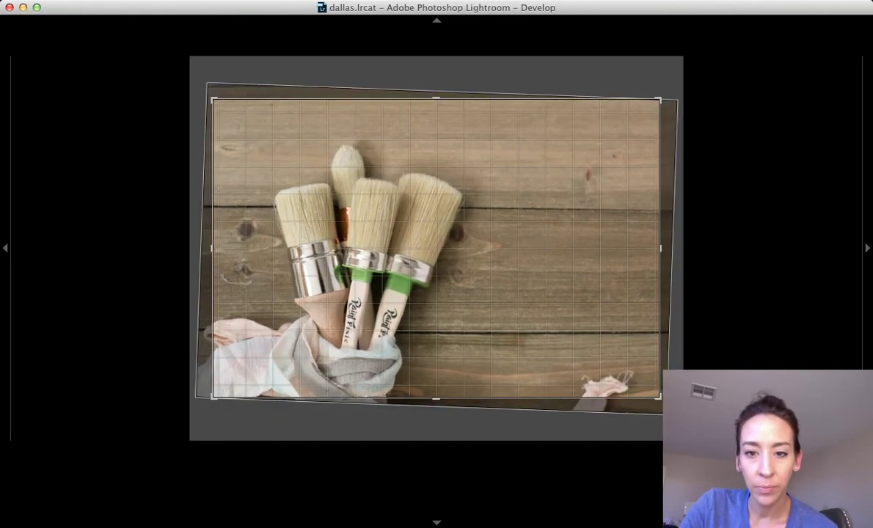
key(Return)
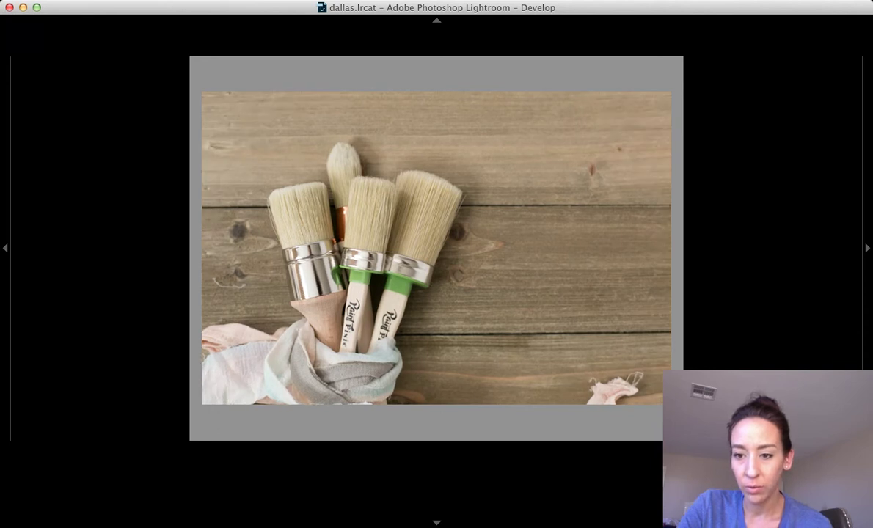
key(super+alt+o)
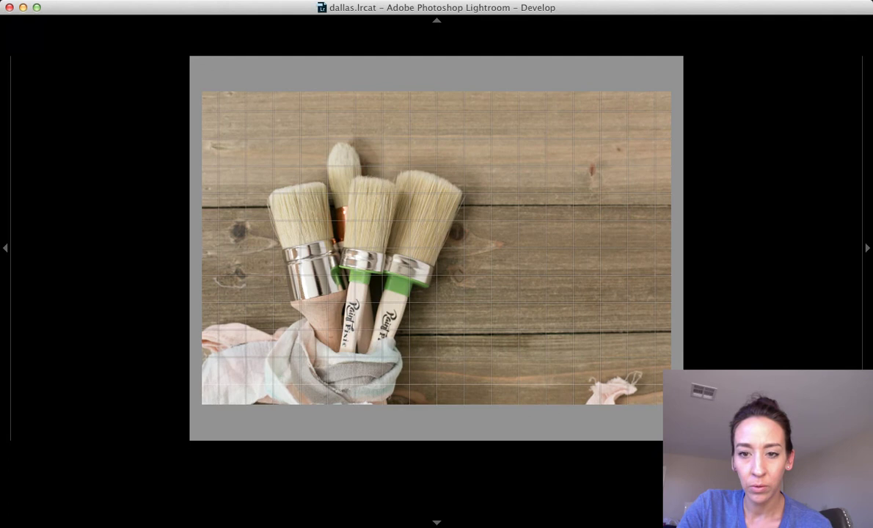
key(super+alt+o)
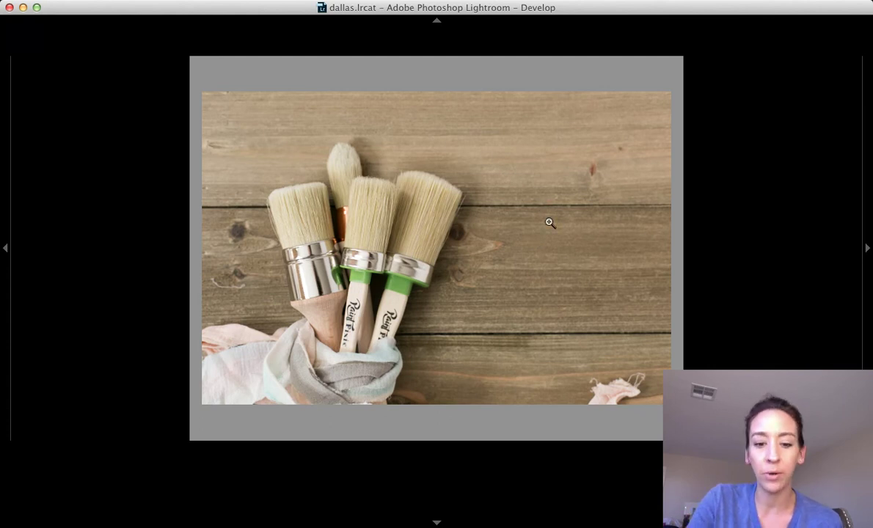
- Find the photo of three brush handles on a pale bluish background in the grid and open it in Develop
key(g)
scroll(550, 223, down, 3)
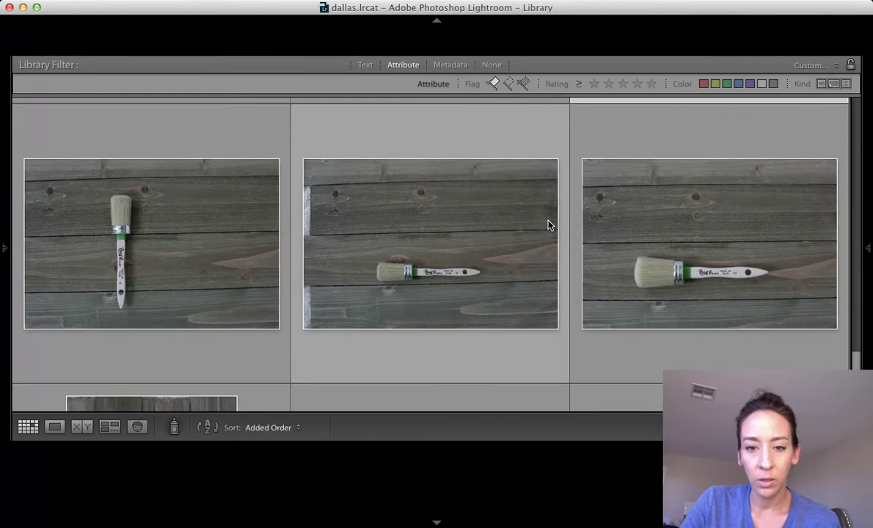
scroll(549, 224, up, 10)
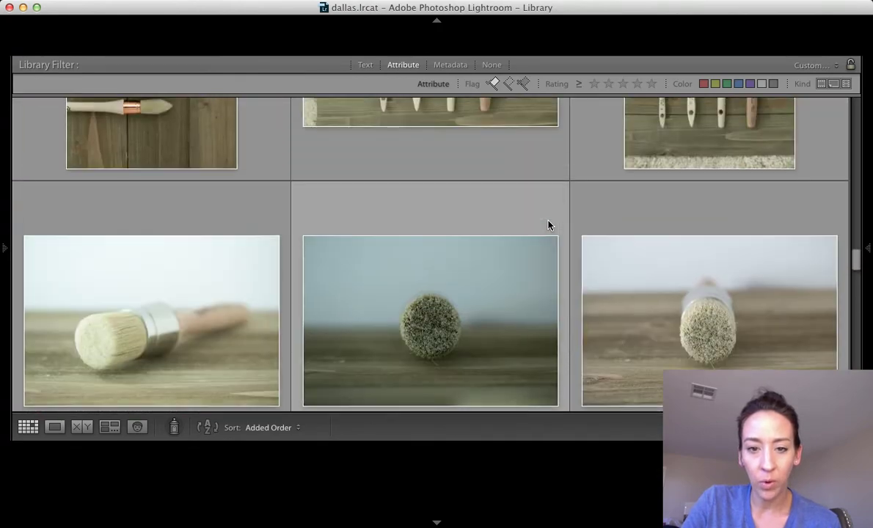
scroll(549, 224, up, 8)
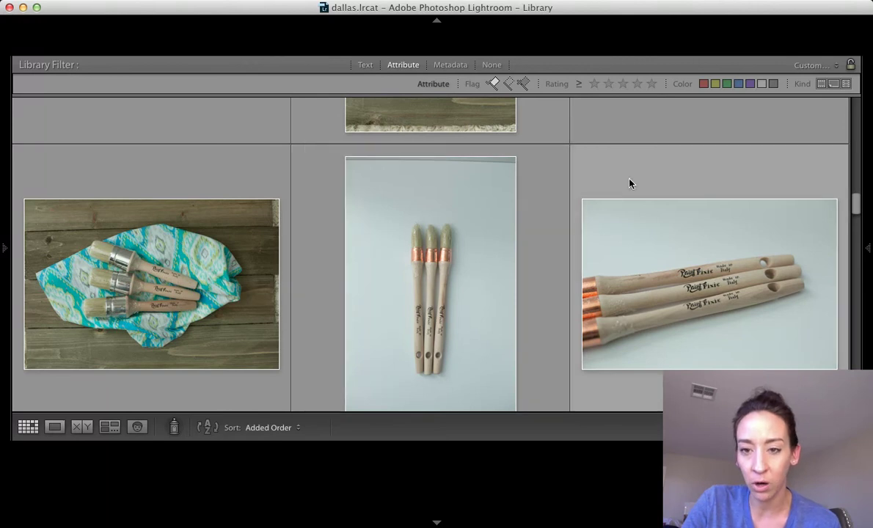
double_click(629, 183)
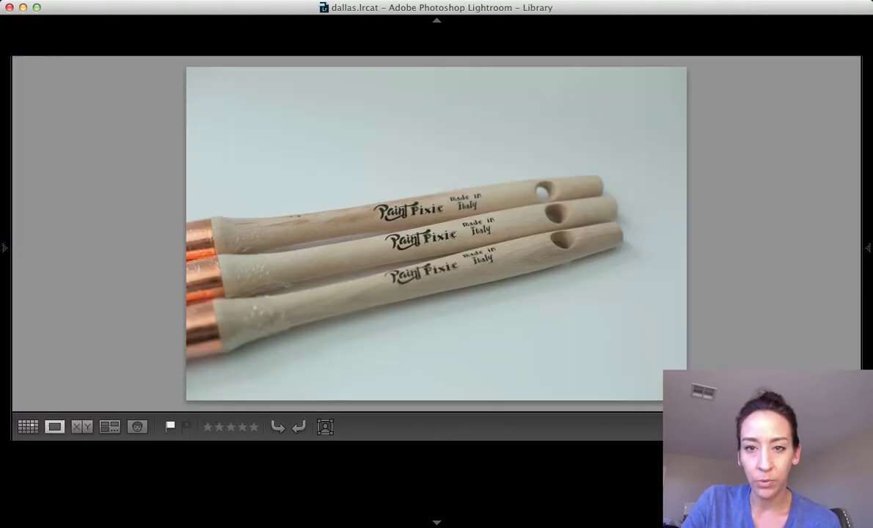
key(d)
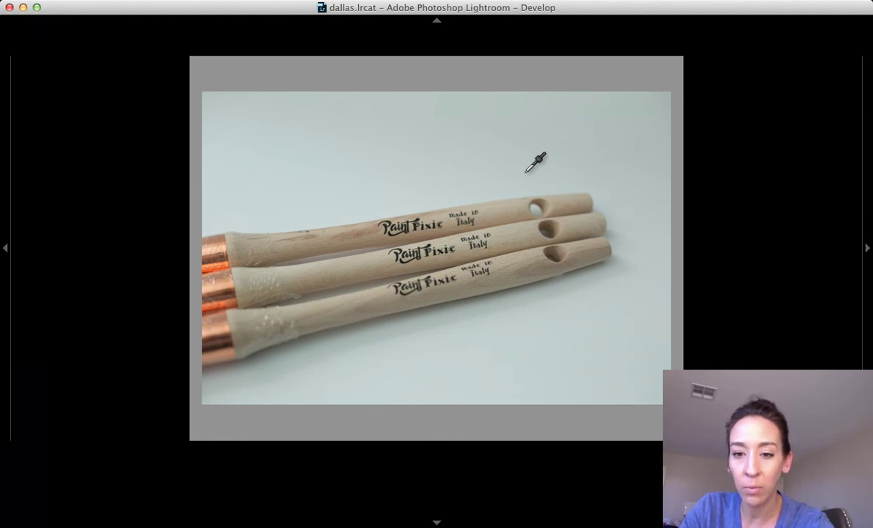
- Sample the pale background with the White Balance Selector to turn the bluish cast clean white
click(525, 173)
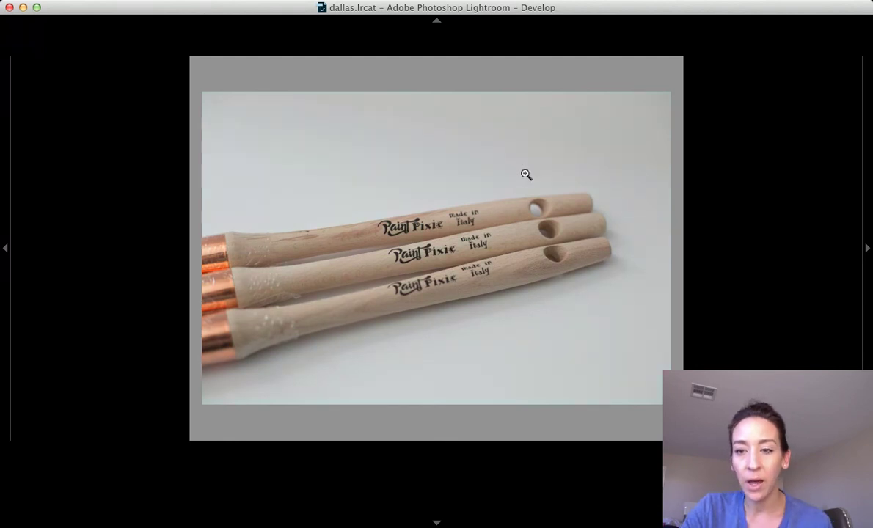
key(w)
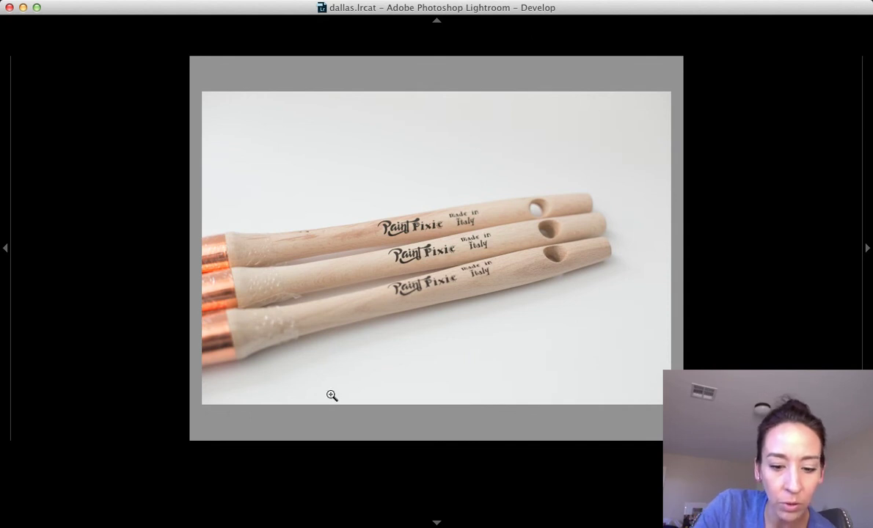
key(g)
key(d)
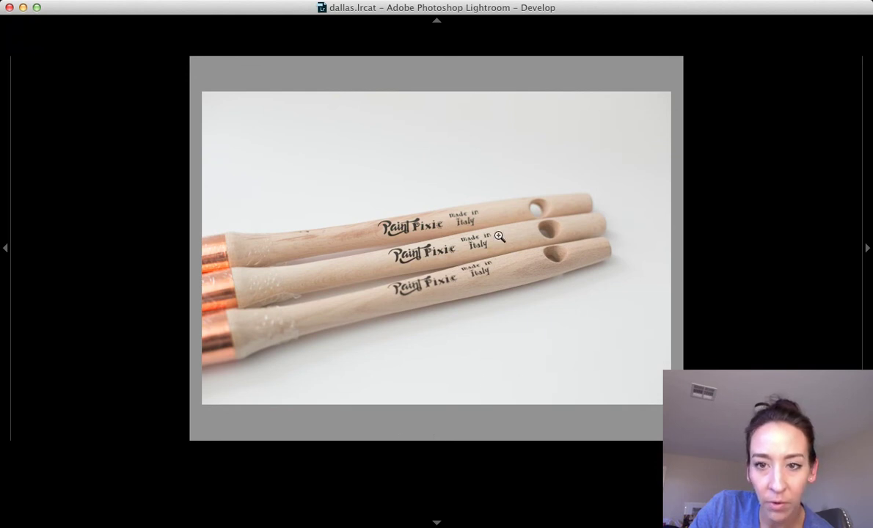
- Select the vertical three-brush photo and the white-background brush-handle photo to view side by side
key(g)
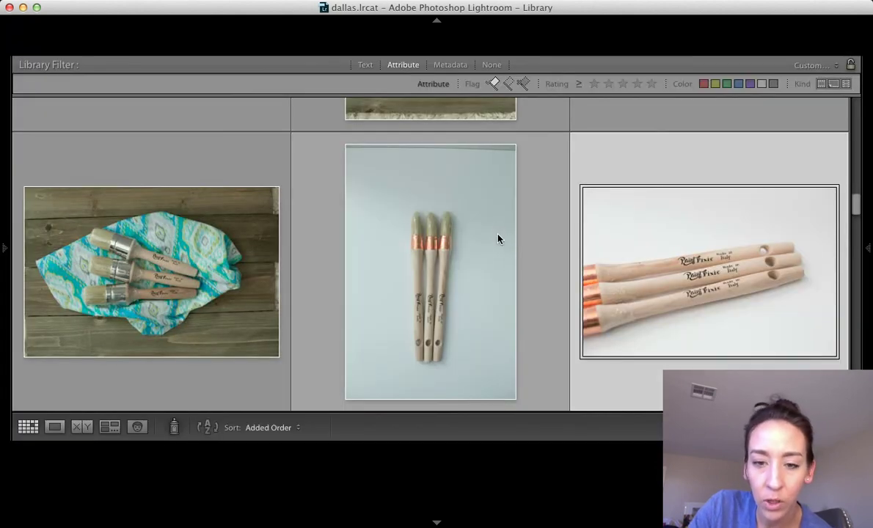
click(526, 248)
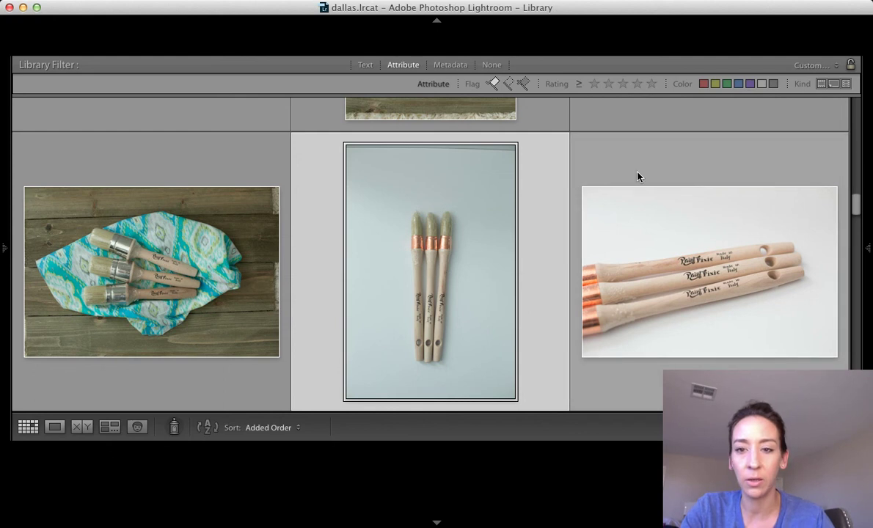
super+click(637, 176)
super+click(520, 228)
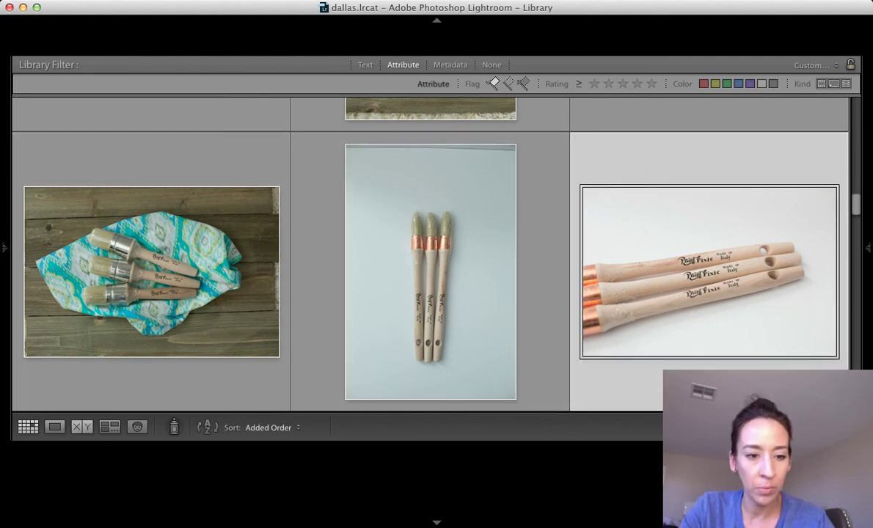
key(c)
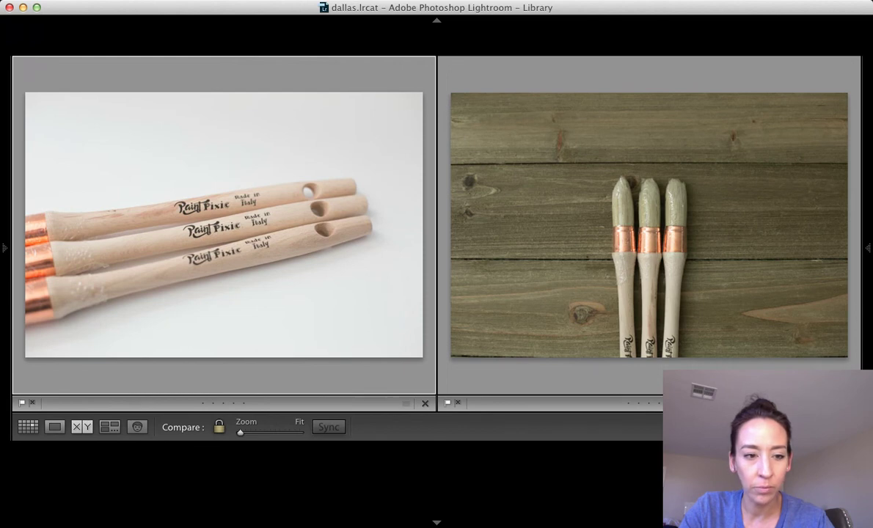
key(g)
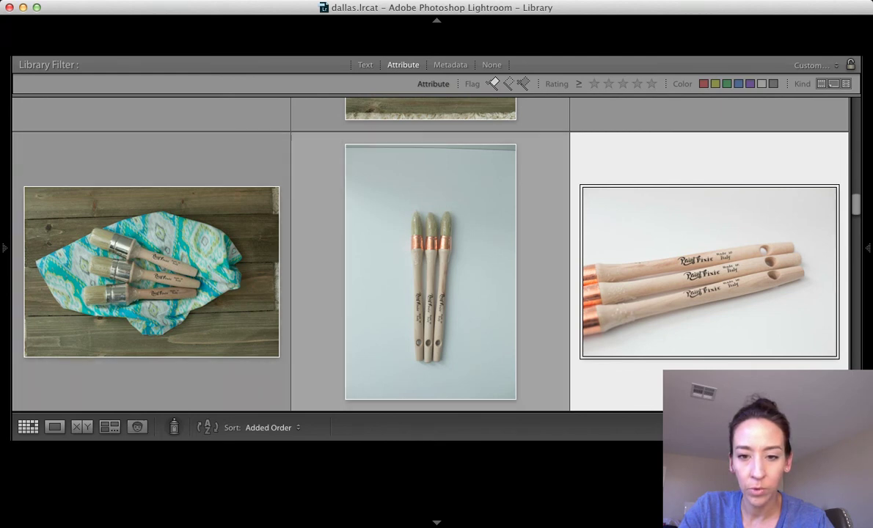
key(shift+Left)
key(n)
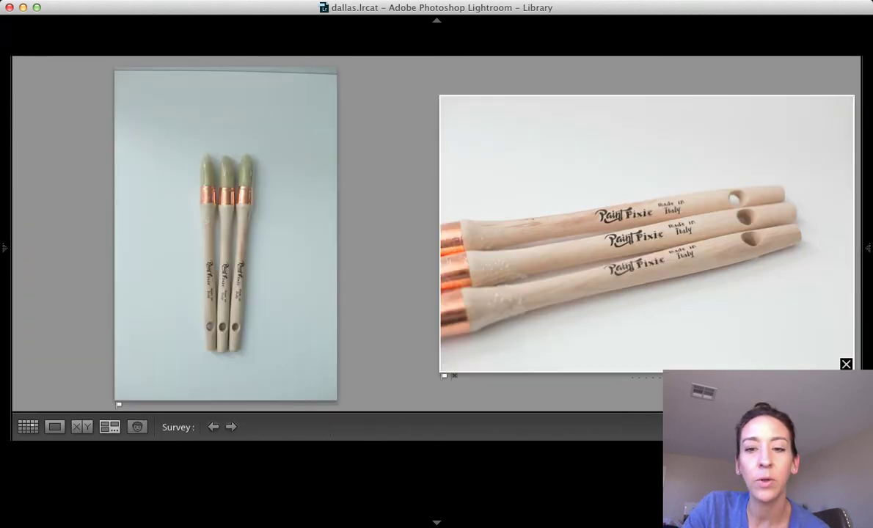